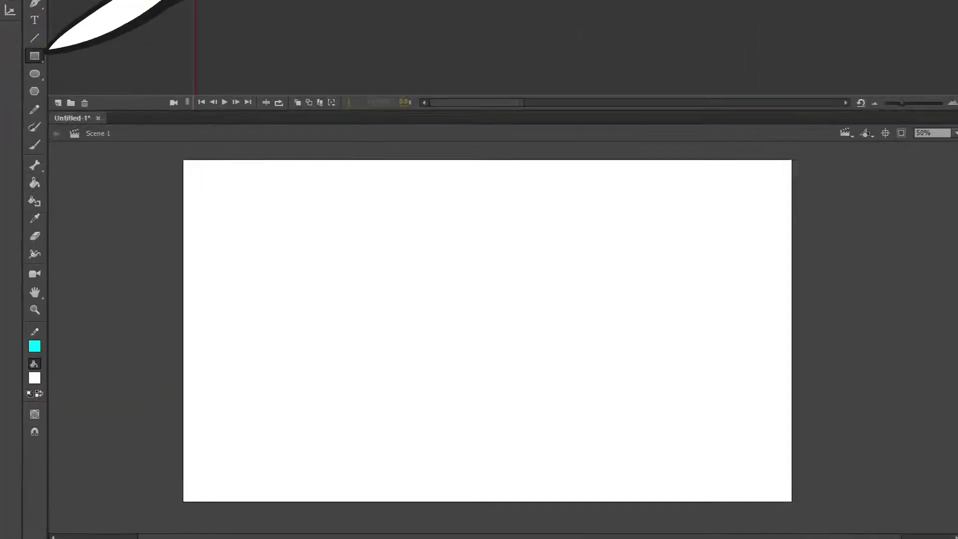
Step: Draw a dark grey rectangle covering the stage on a locked BG layer, and add a layer named Bolt above it
{"action": "left_click", "coordinate": [29, 409]}
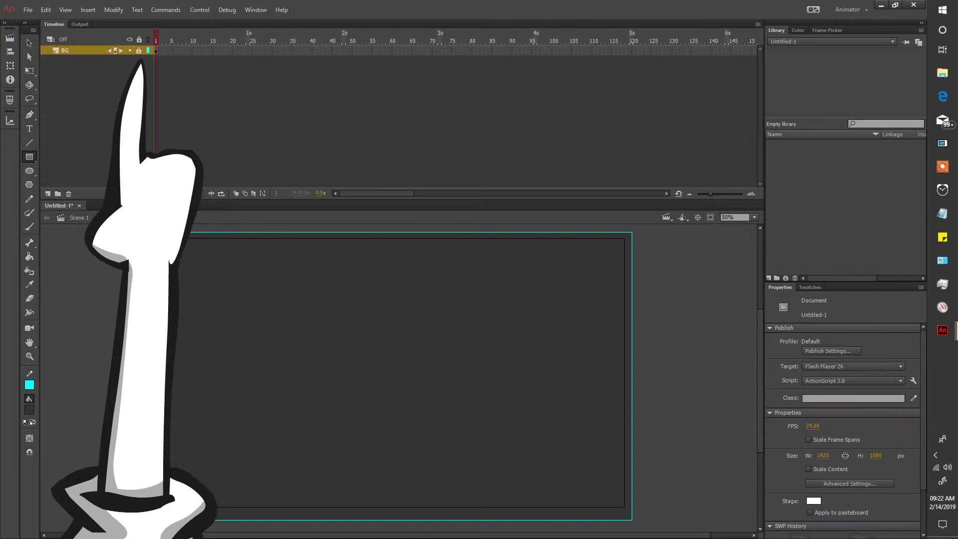
{"action": "left_click", "coordinate": [48, 193]}
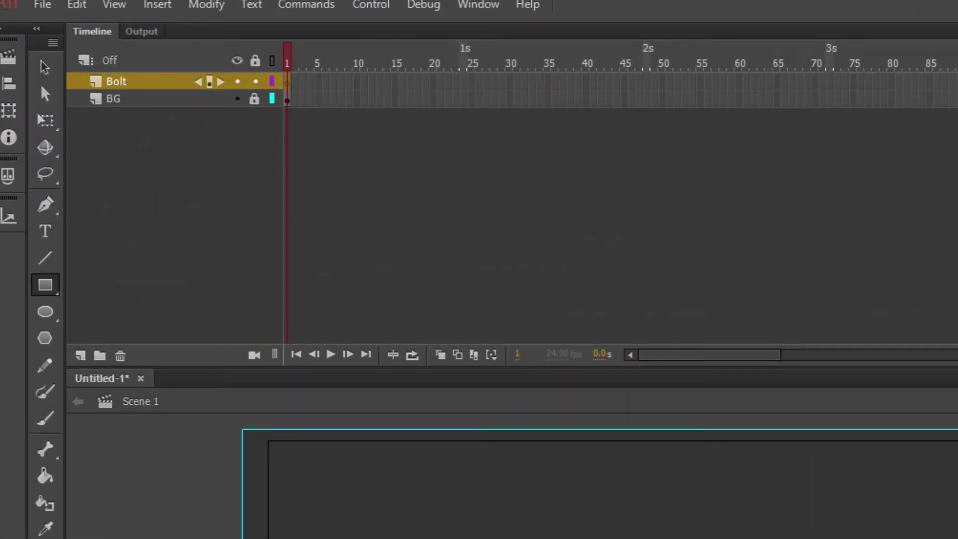
Step: Paint a jagged white lightning bolt down the stage on the Bolt layer with the Brush tool
{"action": "key", "text": "b"}
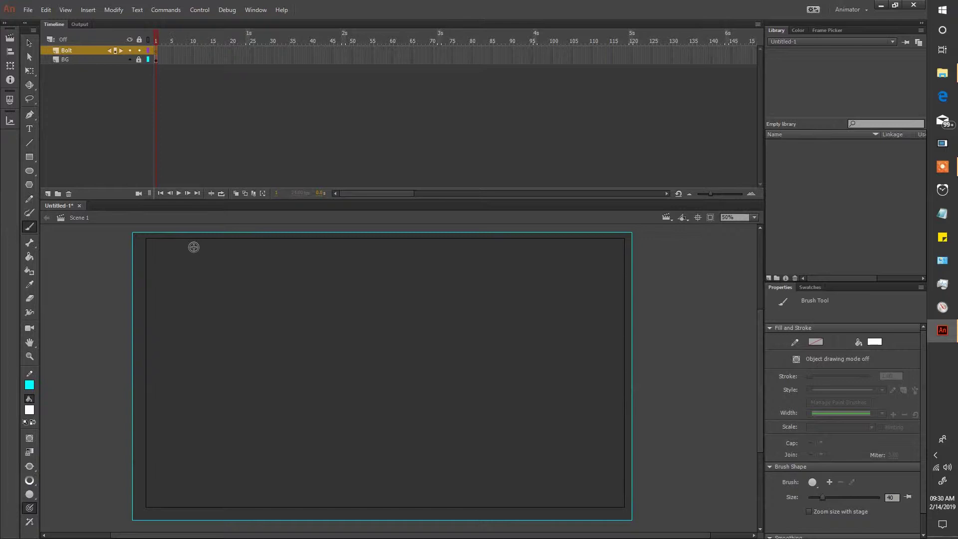
{"action": "mouse_move", "coordinate": [192, 243]}
{"action": "left_mouse_down"}
{"action": "mouse_move", "coordinate": [183, 274]}
{"action": "mouse_move", "coordinate": [255, 287]}
{"action": "mouse_move", "coordinate": [329, 338]}
{"action": "mouse_move", "coordinate": [482, 453]}
{"action": "mouse_move", "coordinate": [516, 500]}
{"action": "left_mouse_up"}
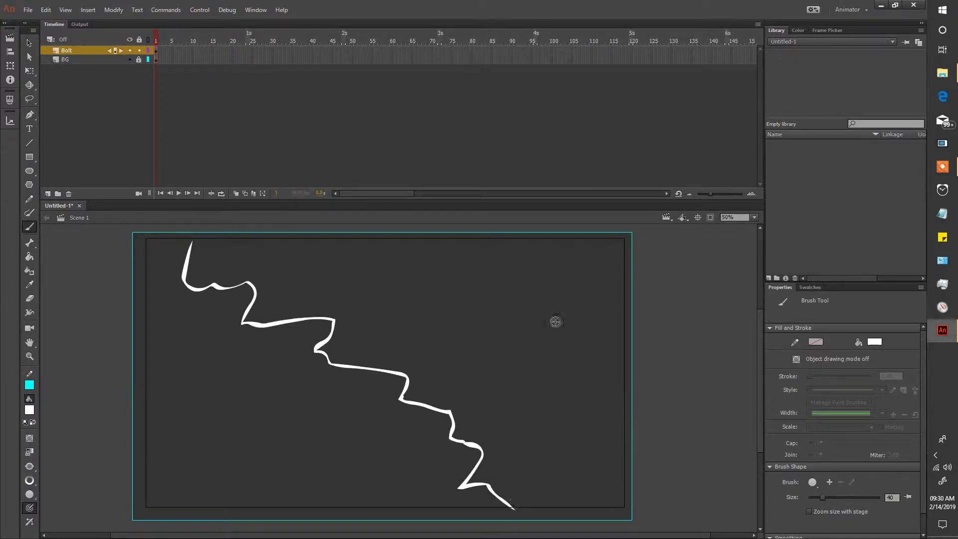
{"action": "key", "text": "ctrl+z"}
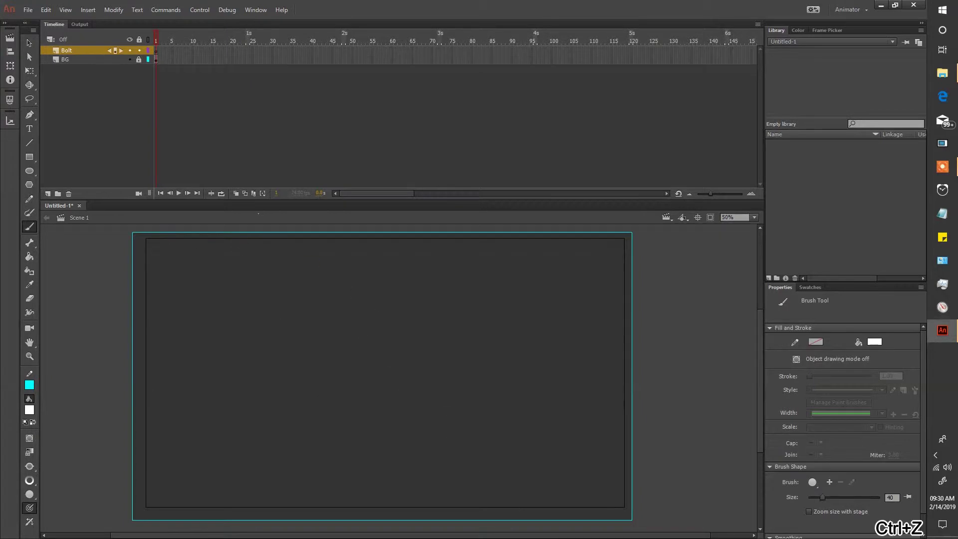
{"action": "mouse_move", "coordinate": [334, 225]}
{"action": "left_mouse_down"}
{"action": "mouse_move", "coordinate": [319, 324]}
{"action": "mouse_move", "coordinate": [322, 466]}
{"action": "mouse_move", "coordinate": [372, 495]}
{"action": "left_mouse_up"}
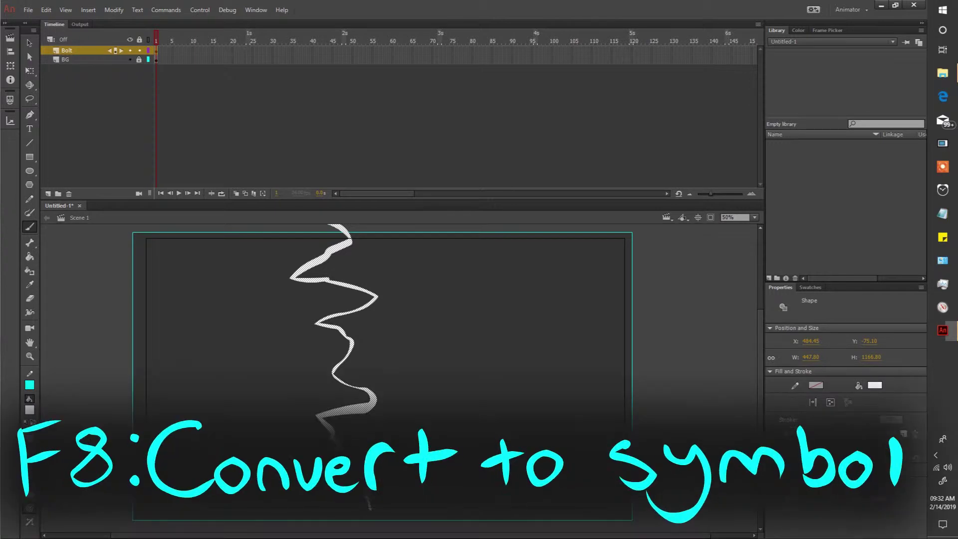
Step: Convert the painted bolt to a movie clip symbol named Bolt and add a Glow filter to it
{"action": "key", "text": "F8"}
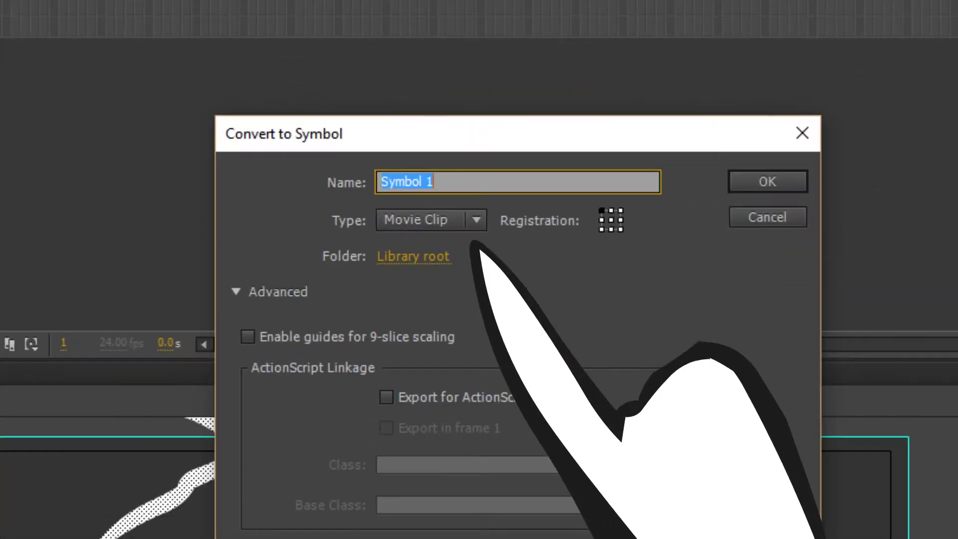
{"action": "type", "text": "Bolt"}
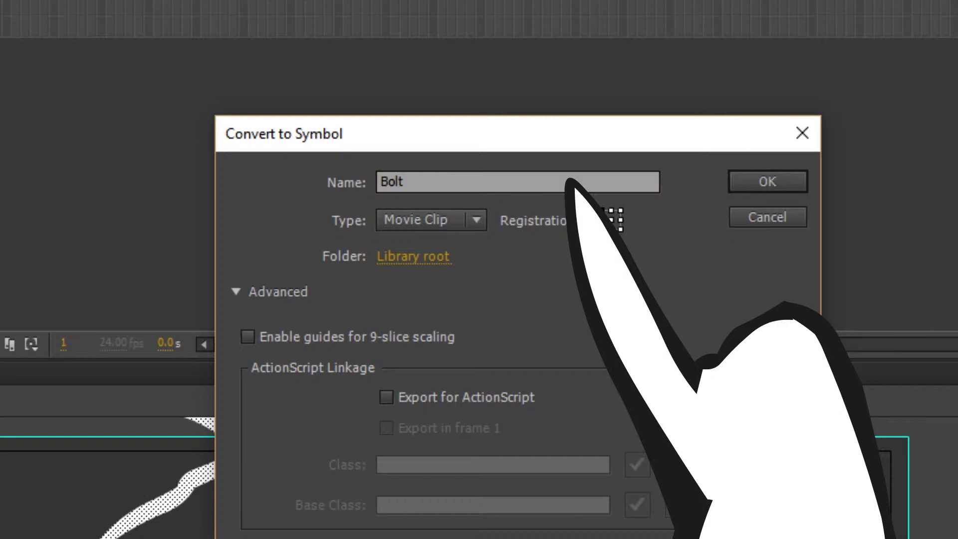
{"action": "key", "text": "Return"}
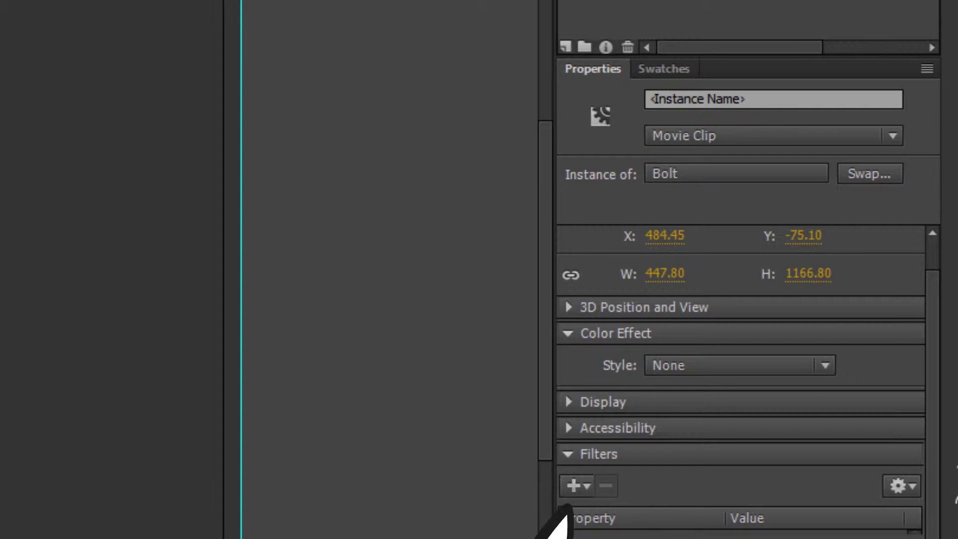
{"action": "left_click", "coordinate": [574, 485]}
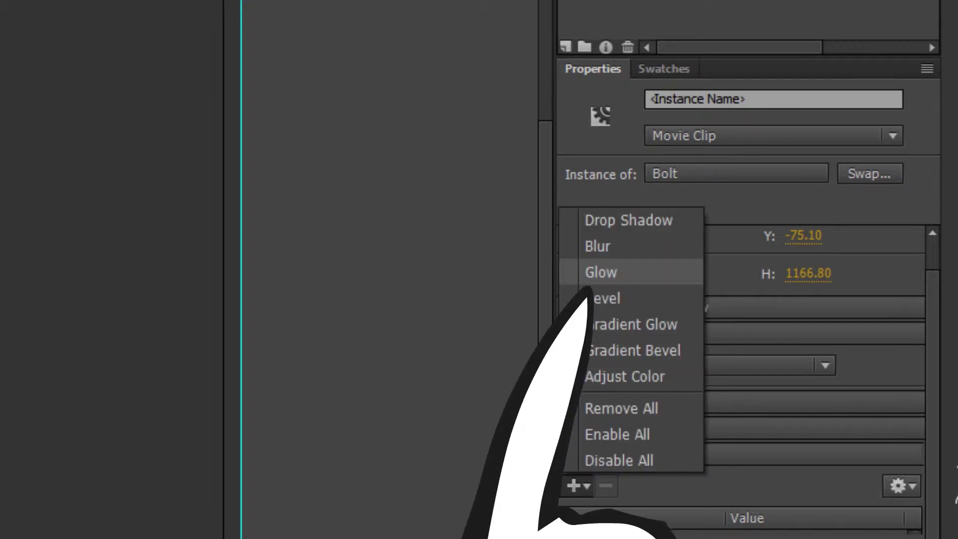
{"action": "left_click", "coordinate": [578, 273]}
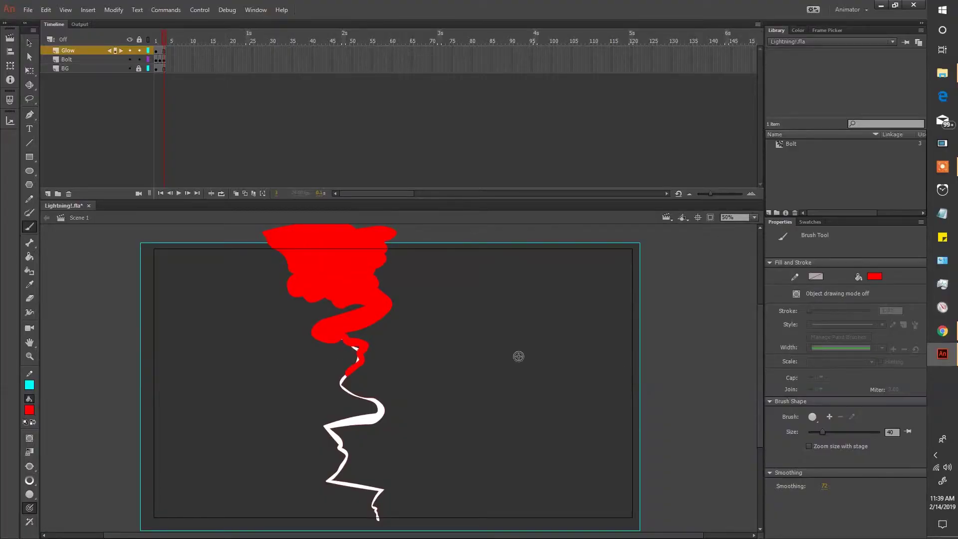
Step: Paint a white core inside the red shape on the Glow layer and convert the artwork to a movie clip symbol named Glow
{"action": "mouse_move", "coordinate": [294, 230]}
{"action": "left_mouse_down"}
{"action": "mouse_move", "coordinate": [344, 243]}
{"action": "mouse_move", "coordinate": [370, 298]}
{"action": "left_mouse_up"}
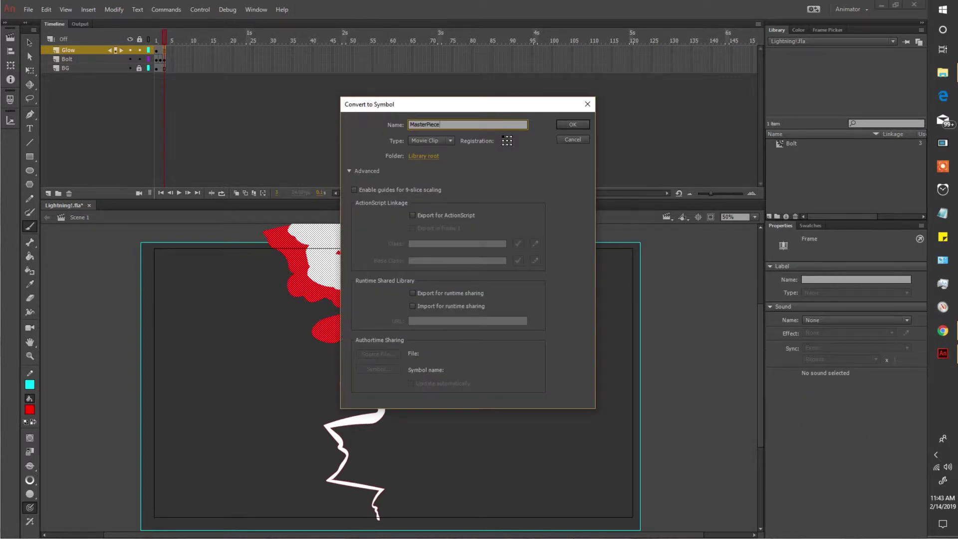
{"action": "type", "text": "Glow"}
{"action": "key", "text": "Return"}
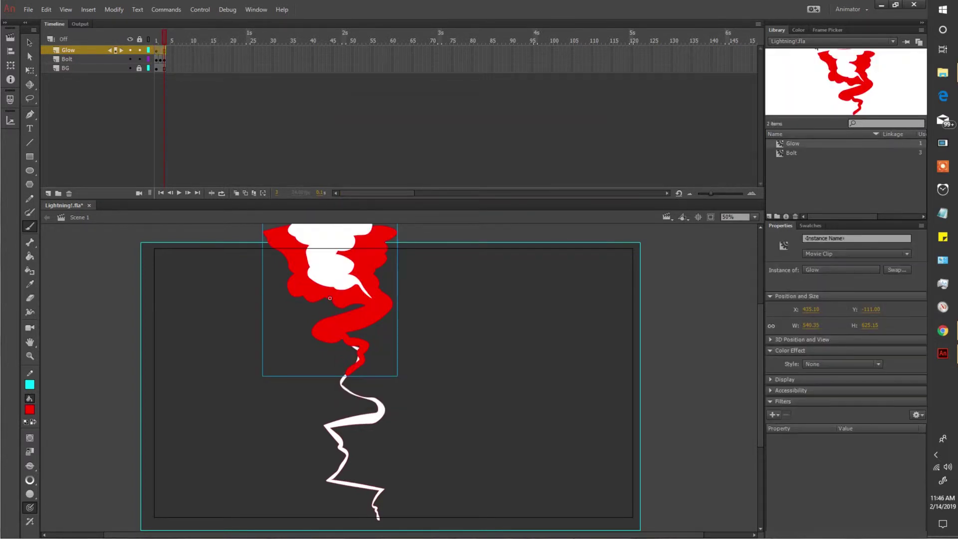
Step: Add a Blur filter to the Glow movie clip
{"action": "left_click", "coordinate": [772, 415]}
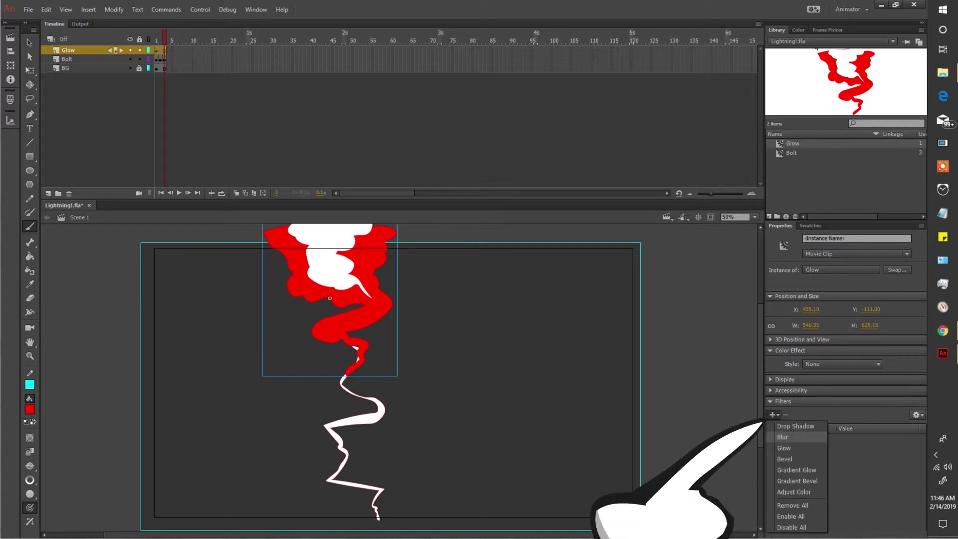
{"action": "left_click", "coordinate": [782, 437]}
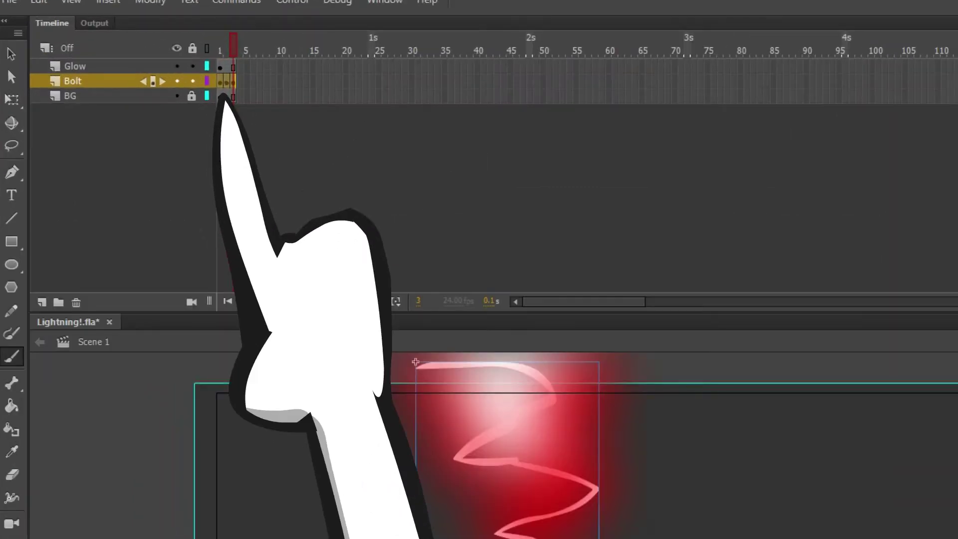
Step: Shift the Bolt layer's three keyframes one frame later and insert a frame on the Glow layer
{"action": "left_click_drag", "start_coordinate": [224, 82], "coordinate": [234, 82]}
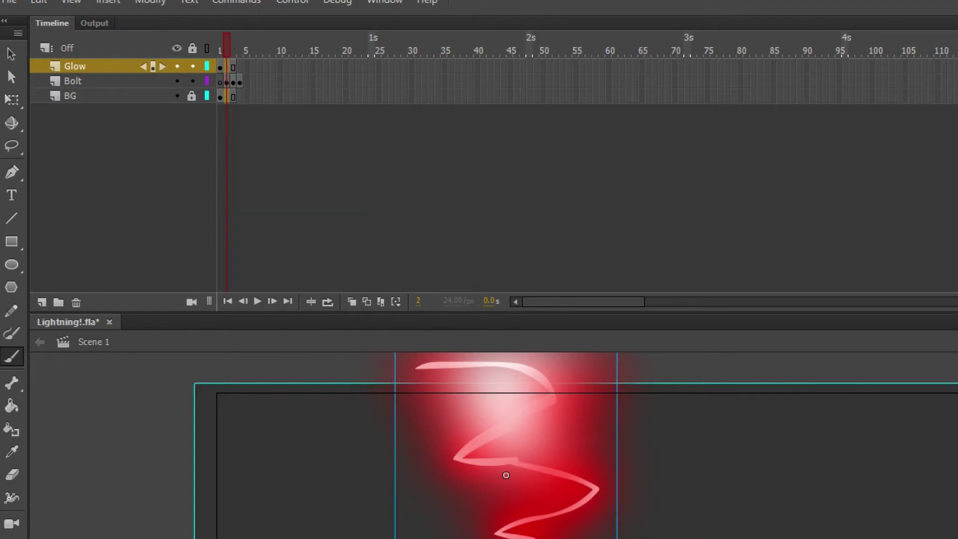
{"action": "key", "text": "F5"}
{"action": "key", "text": "period"}
{"action": "key", "text": "period"}
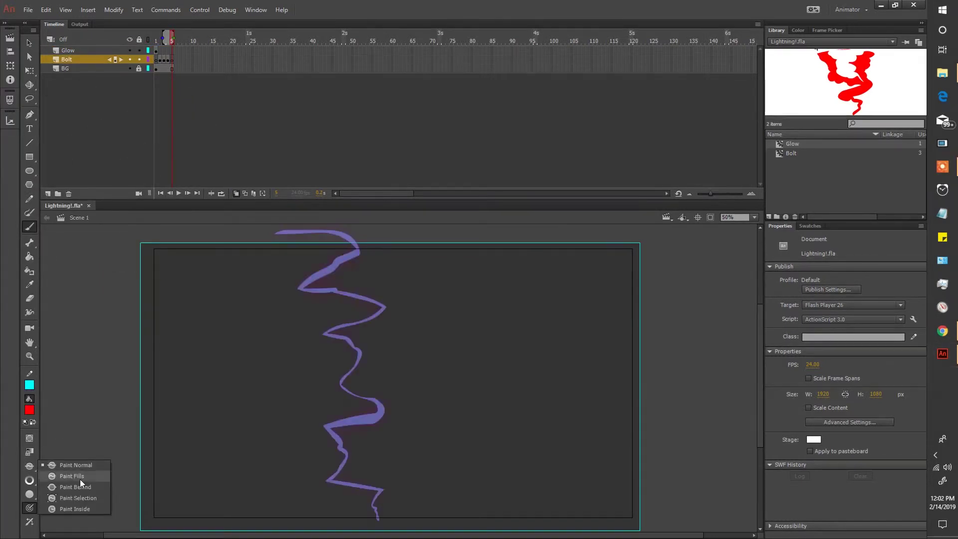
Step: Paint over parts of the bolt at frame 5 of the Bolt layer to break it up, and test the movie
{"action": "left_click", "coordinate": [30, 410]}
{"action": "left_click", "coordinate": [61, 470]}
{"action": "mouse_move", "coordinate": [277, 230]}
{"action": "left_mouse_down"}
{"action": "mouse_move", "coordinate": [356, 248]}
{"action": "mouse_move", "coordinate": [302, 289]}
{"action": "mouse_move", "coordinate": [382, 308]}
{"action": "mouse_move", "coordinate": [359, 364]}
{"action": "mouse_move", "coordinate": [374, 399]}
{"action": "mouse_move", "coordinate": [341, 468]}
{"action": "mouse_move", "coordinate": [382, 497]}
{"action": "left_mouse_up"}
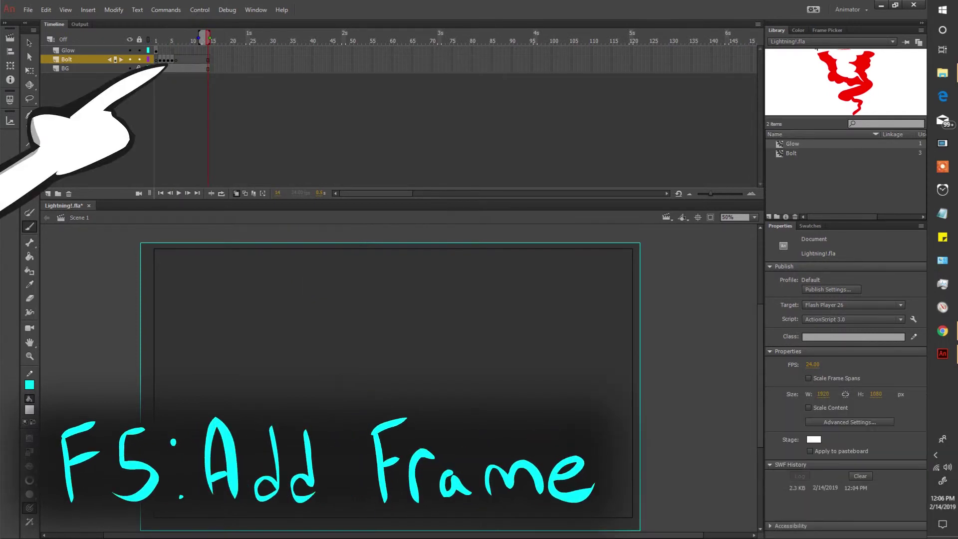
{"action": "key", "text": "ctrl+Return"}
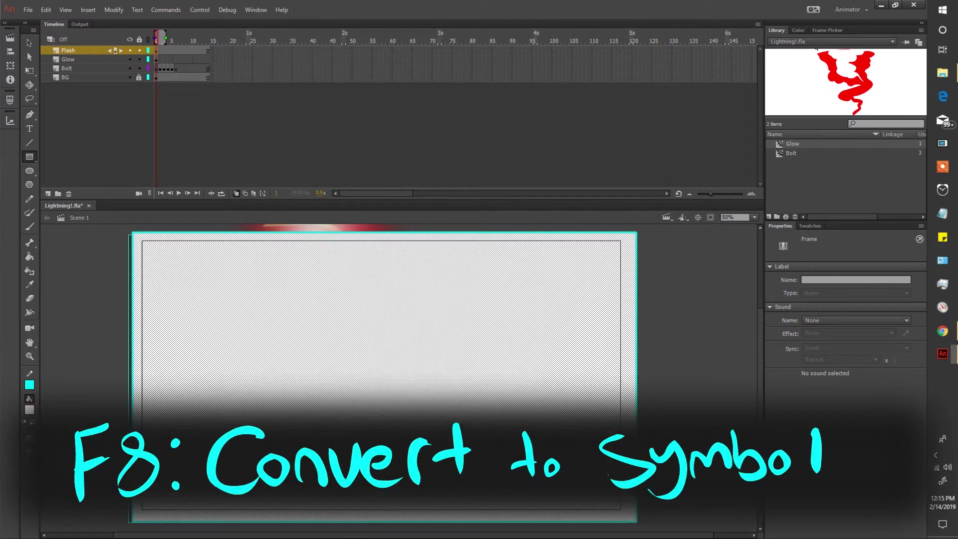
Step: Convert the white rectangle on the Flash layer to a graphic symbol named Flash and make it slightly transparent with a Color Effect style
{"action": "key", "text": "F8"}
{"action": "left_click", "coordinate": [422, 134]}
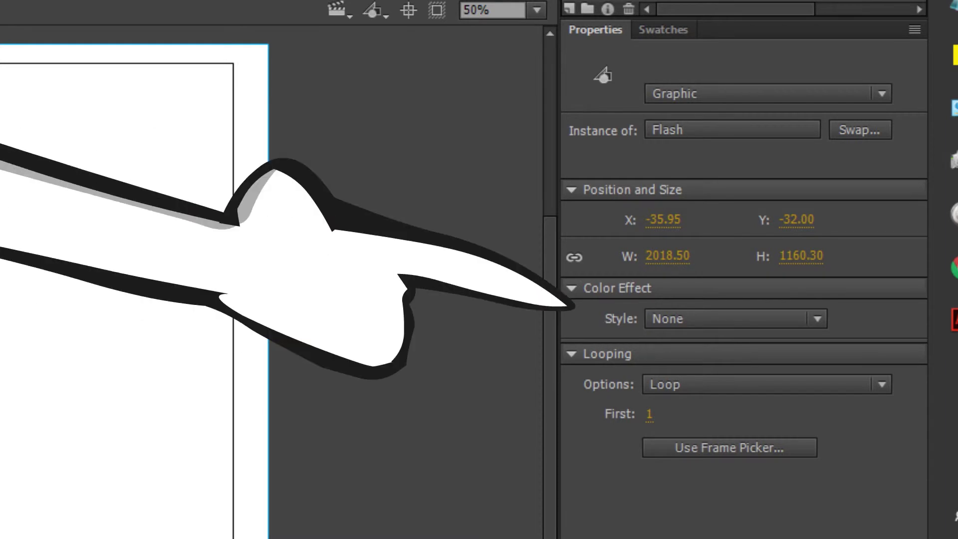
{"action": "left_click", "coordinate": [733, 318]}
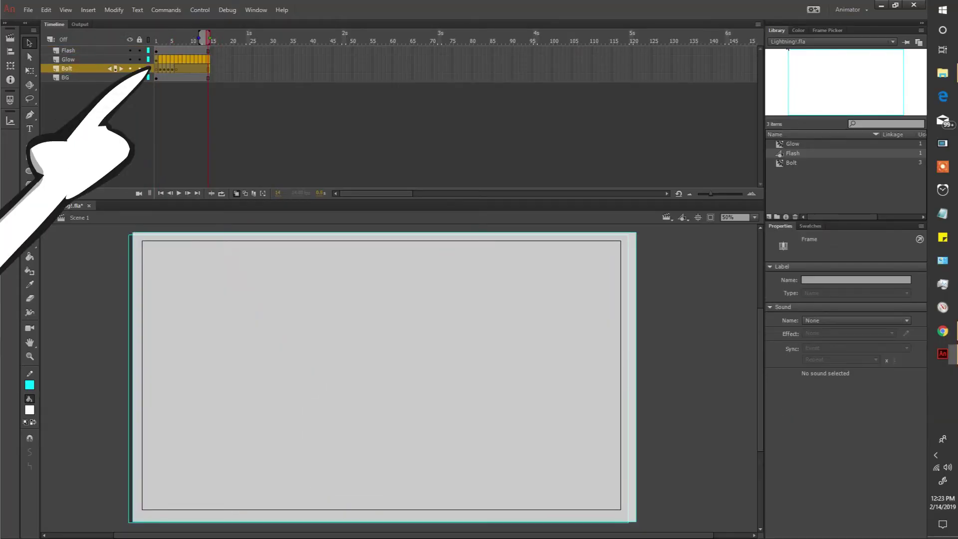
Step: Shift the Glow and Bolt layers' frames one frame later and extend the BG layer by one frame to match
{"action": "left_click_drag", "start_coordinate": [164, 68], "coordinate": [168, 68]}
{"action": "left_click", "coordinate": [188, 77]}
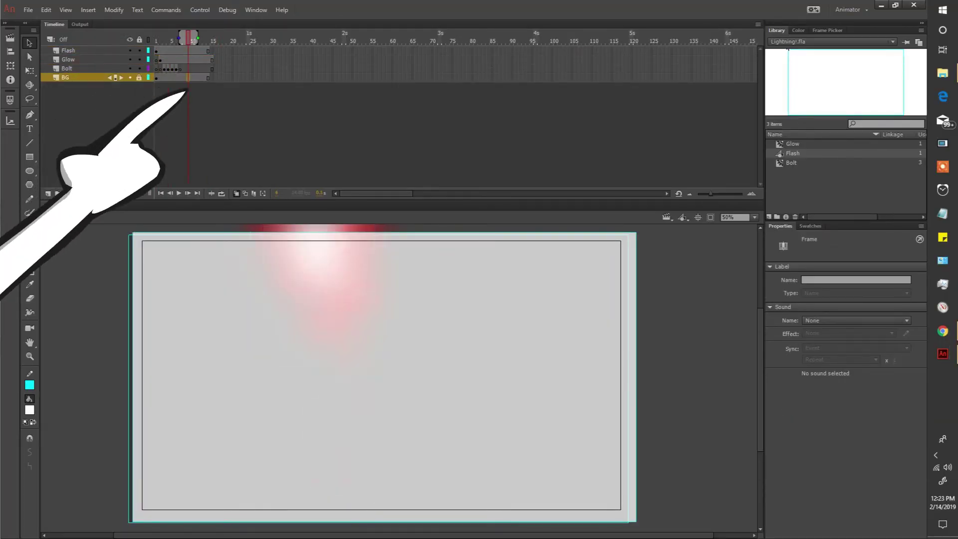
{"action": "key", "text": "F5"}
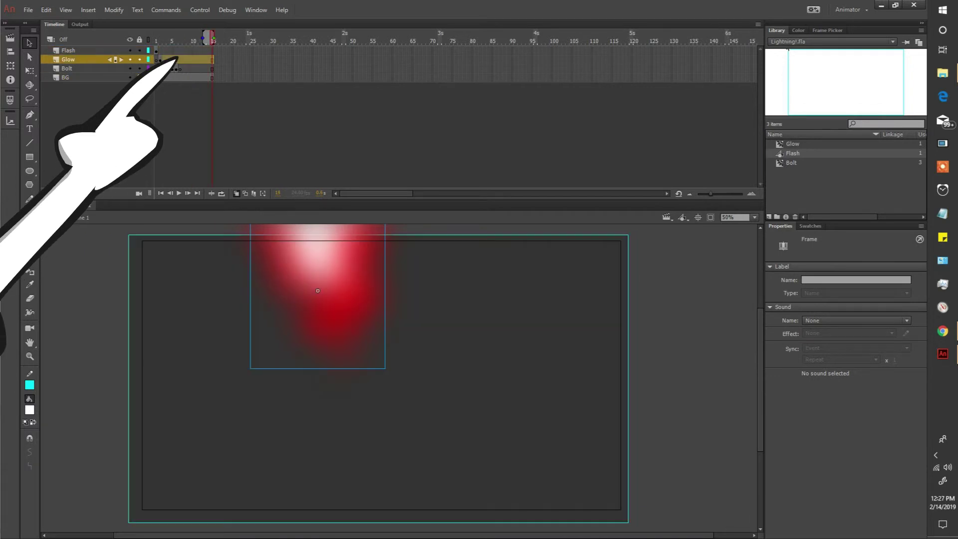
Step: Remove the surplus trailing frames from the Glow layer
{"action": "key", "text": "Delete"}
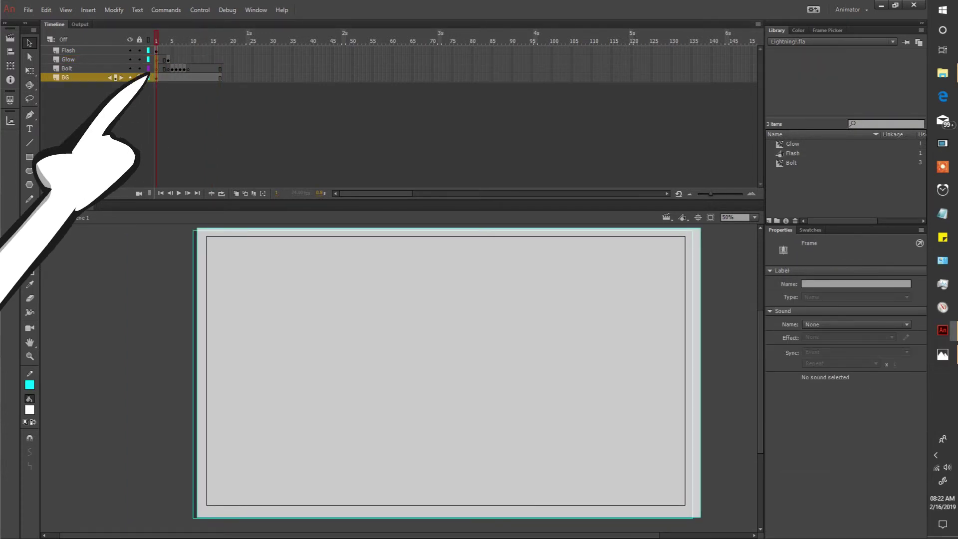
Step: Extend the Flash layer to frame 3 with a keyframe there, and blank frame 2 so the flash flickers
{"action": "left_click", "coordinate": [155, 51]}
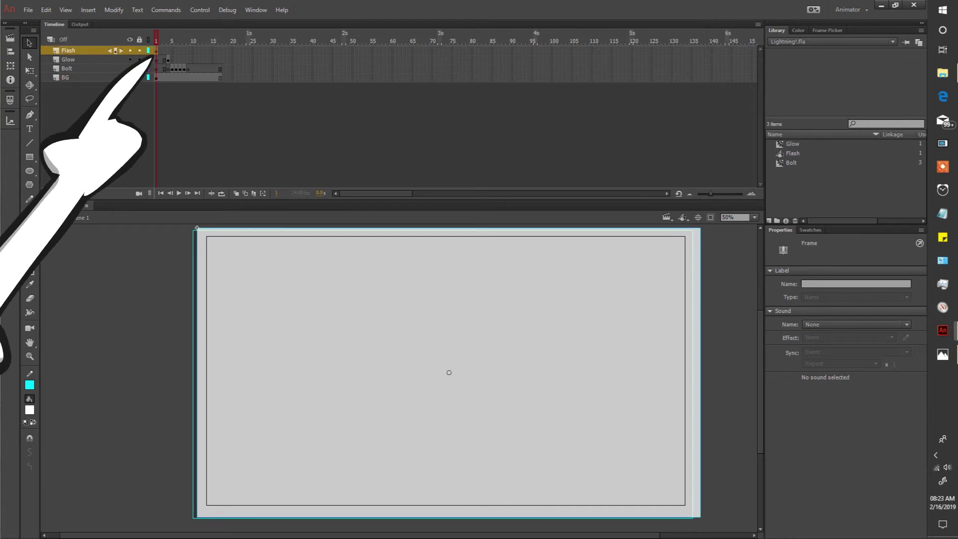
{"action": "key", "text": "F5"}
{"action": "key", "text": "F5"}
{"action": "left_click", "coordinate": [164, 52]}
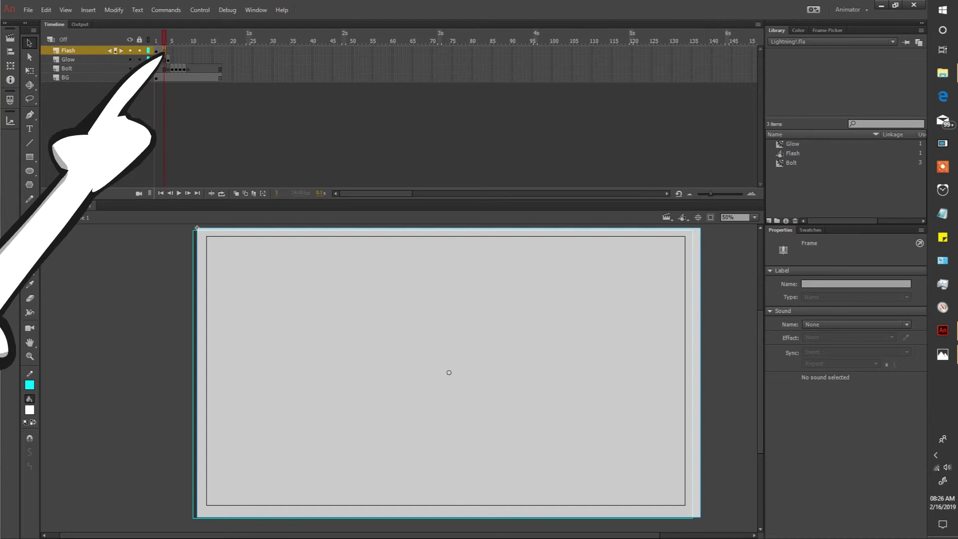
{"action": "key", "text": "F6"}
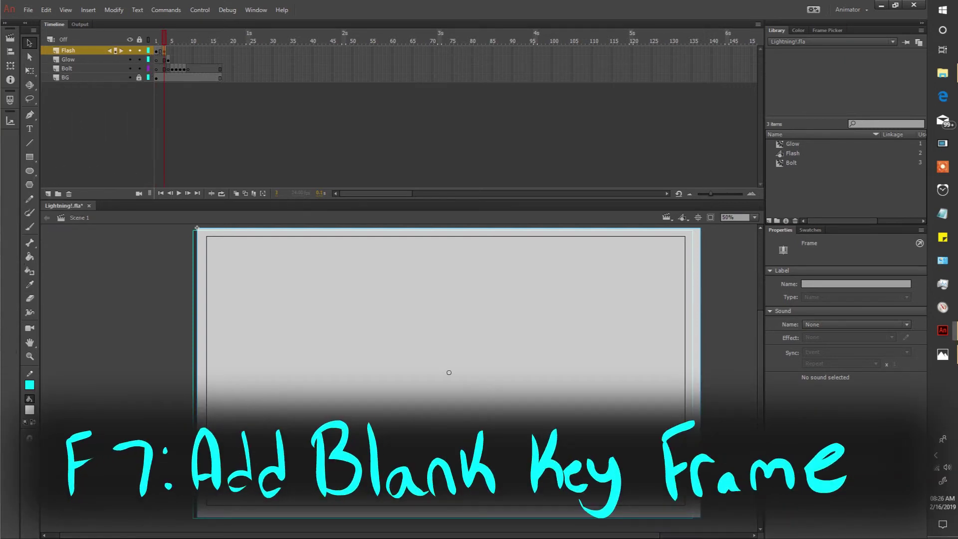
{"action": "left_click", "coordinate": [160, 50]}
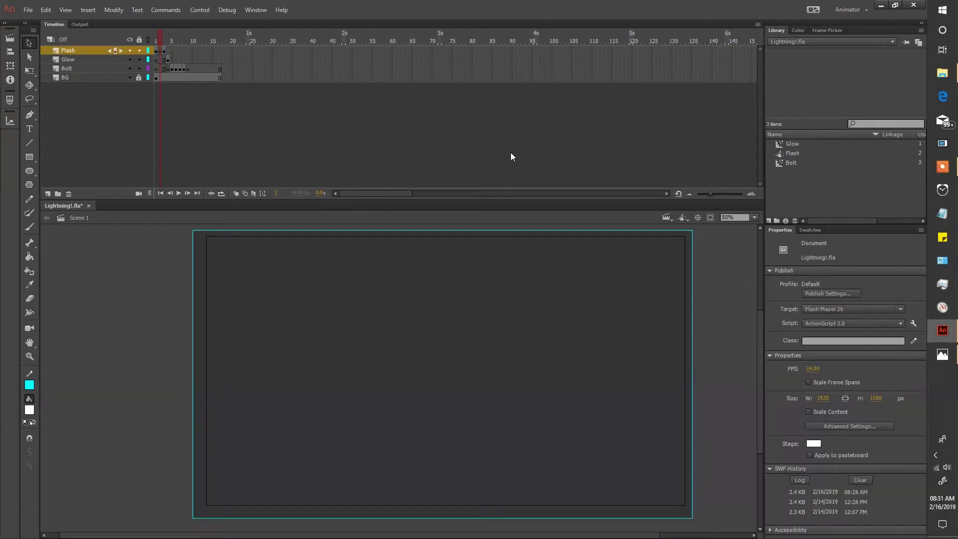
Step: Test the movie from frame 1 to check the flash timing, and close the preview
{"action": "mouse_move", "coordinate": [159, 40]}
{"action": "left_mouse_down"}
{"action": "mouse_move", "coordinate": [149, 40]}
{"action": "mouse_move", "coordinate": [189, 44]}
{"action": "mouse_move", "coordinate": [156, 45]}
{"action": "left_mouse_up"}
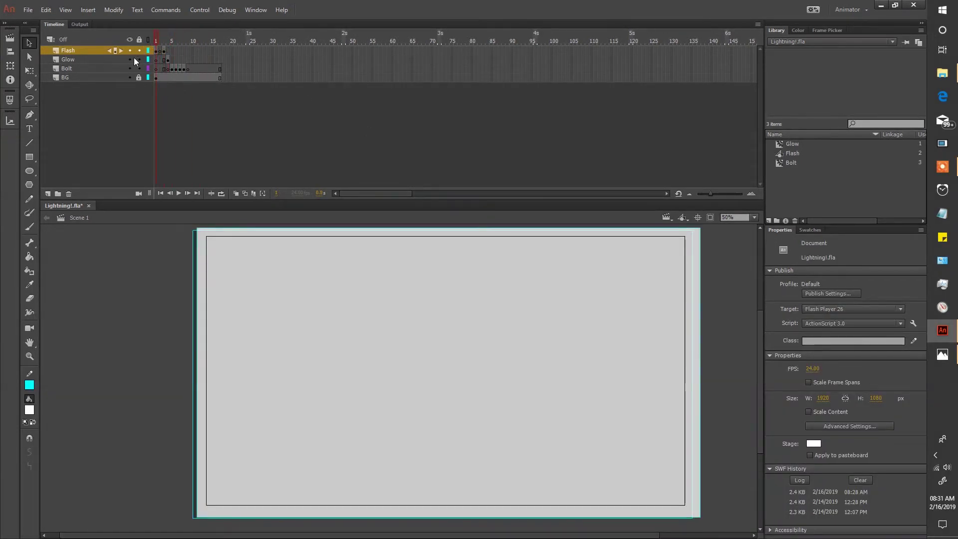
{"action": "key", "text": "ctrl+Return"}
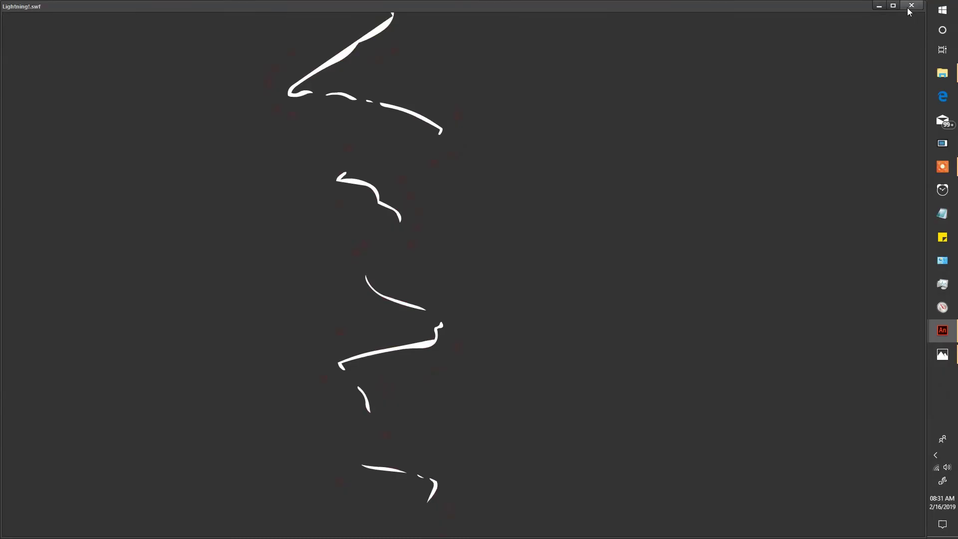
{"action": "left_click", "coordinate": [911, 5]}
Step: Copy the fragmented bolt from frame 8 of the Bolt layer to frame 2, and clear frame 3
{"action": "mouse_move", "coordinate": [165, 44]}
{"action": "left_mouse_down"}
{"action": "mouse_move", "coordinate": [199, 43]}
{"action": "mouse_move", "coordinate": [184, 43]}
{"action": "left_mouse_up"}
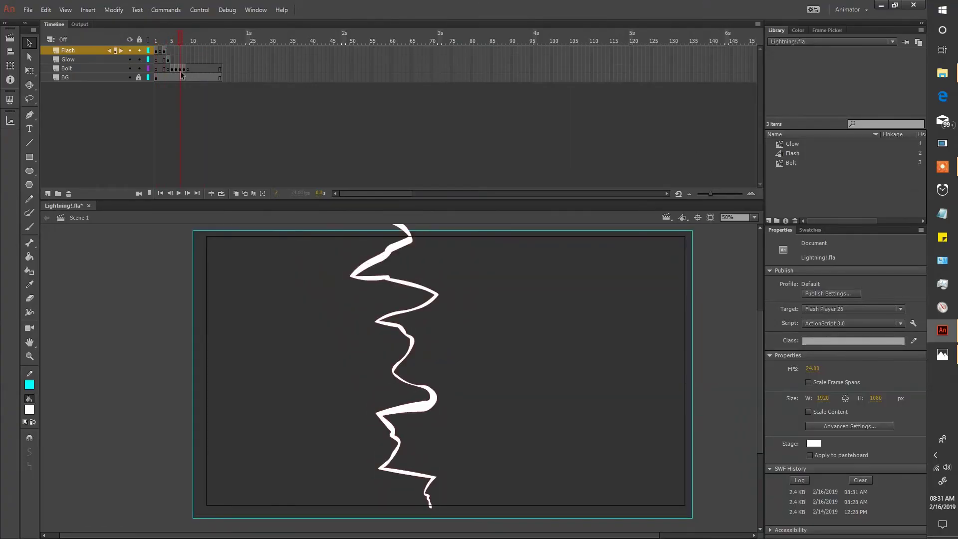
{"action": "left_click", "coordinate": [183, 69]}
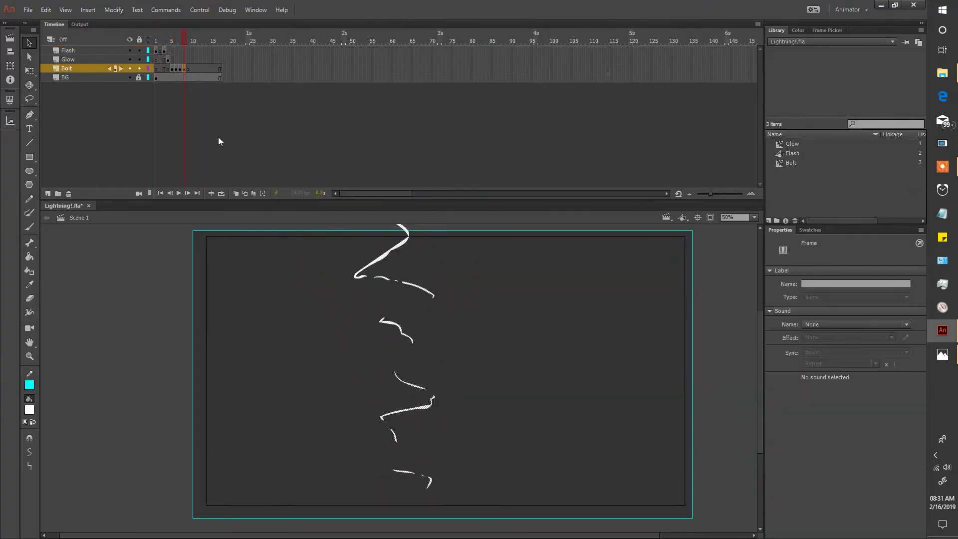
{"action": "left_click", "coordinate": [164, 69]}
{"action": "key", "text": "Delete"}
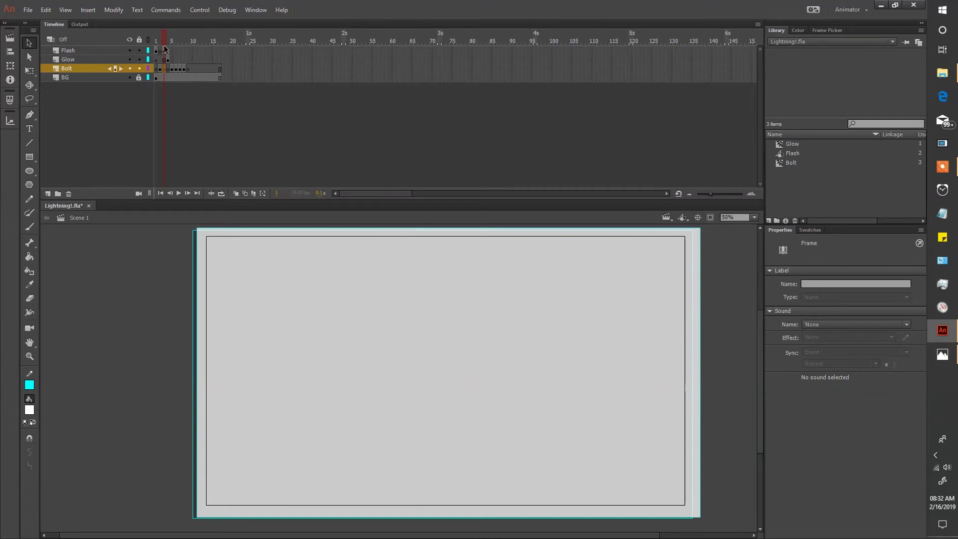
Step: Play the timeline from the first frame and test the movie to check the revised bolt sequence
{"action": "mouse_move", "coordinate": [164, 44]}
{"action": "left_mouse_down"}
{"action": "mouse_move", "coordinate": [194, 64]}
{"action": "mouse_move", "coordinate": [147, 64]}
{"action": "left_mouse_up"}
{"action": "left_click", "coordinate": [223, 71]}
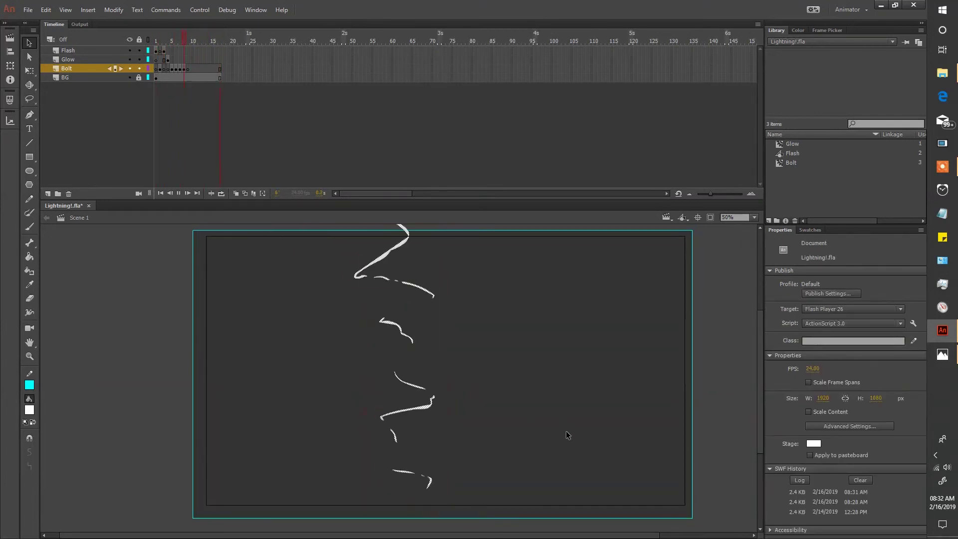
{"action": "key", "text": "ctrl+Return"}
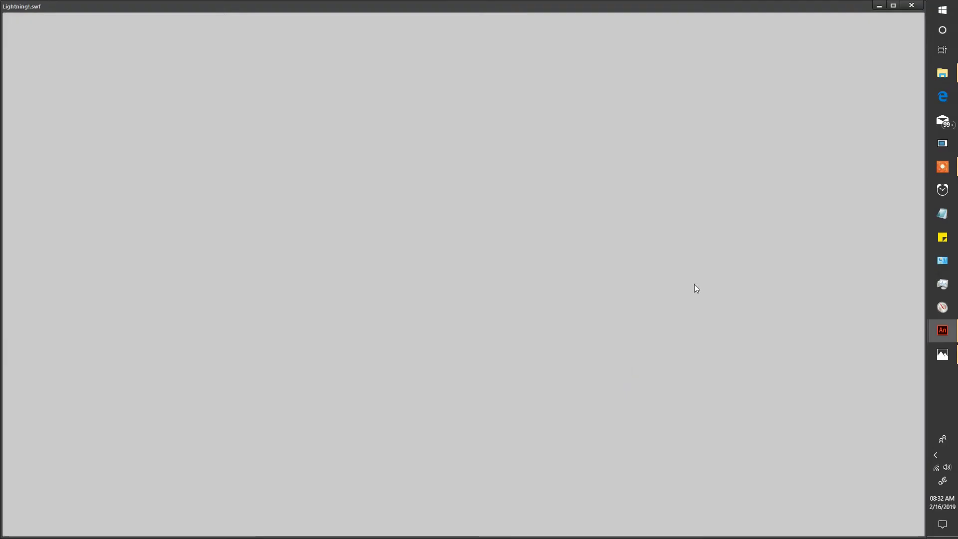
Step: Close the movie preview
{"action": "left_click", "coordinate": [910, 6]}
{"action": "left_click_drag", "start_coordinate": [150, 38], "coordinate": [220, 82]}
{"action": "left_click_drag", "start_coordinate": [177, 58], "coordinate": [246, 66]}
{"action": "key", "text": "ctrl+z"}
{"action": "key", "text": "ctrl+z"}
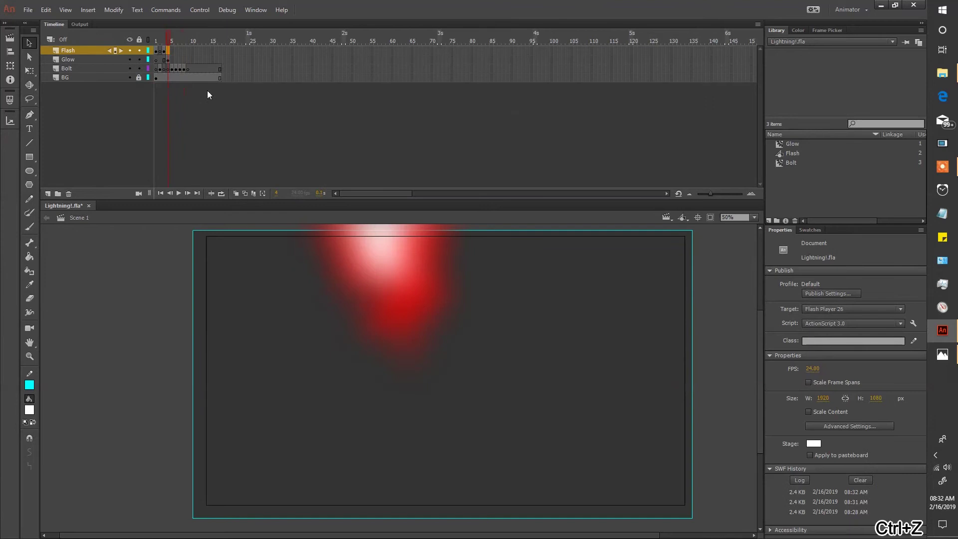
{"action": "left_click", "coordinate": [157, 51]}
{"action": "left_click_drag", "start_coordinate": [157, 52], "coordinate": [268, 76]}
{"action": "key", "text": "ctrl+z"}
{"action": "key", "text": "ctrl+z"}
{"action": "key", "text": "ctrl+z"}
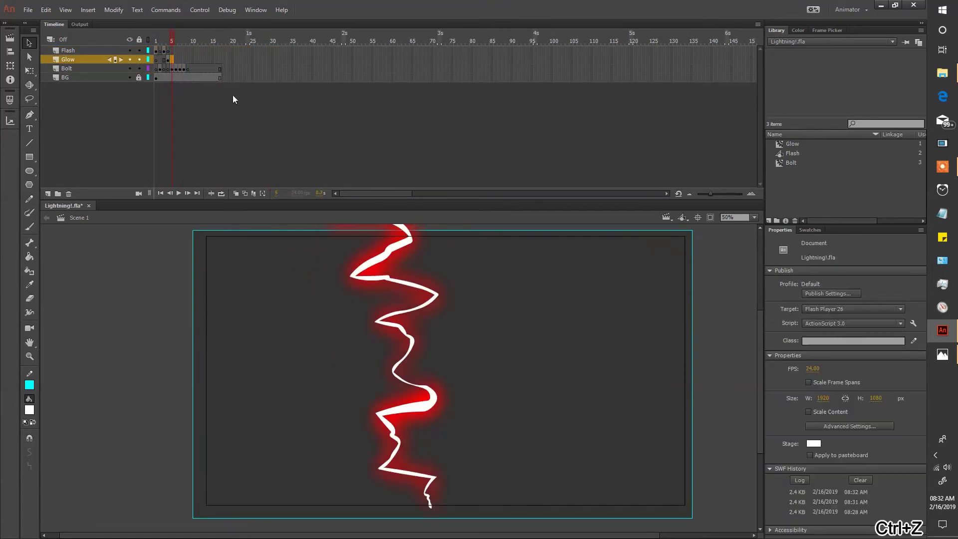
Step: Duplicate the whole lightning sequence across the Flash, Glow, Bolt and BG layers, starting at frame 18 and again at frame 65
{"action": "left_click_drag", "start_coordinate": [158, 48], "coordinate": [286, 69]}
{"action": "left_click", "coordinate": [267, 40]}
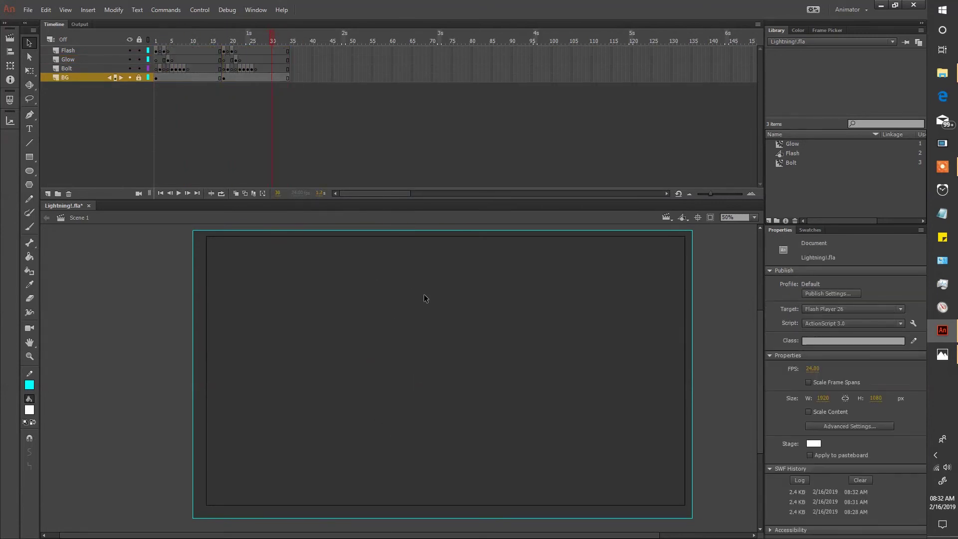
{"action": "left_click_drag", "start_coordinate": [222, 48], "coordinate": [431, 72]}
{"action": "left_click", "coordinate": [449, 38]}
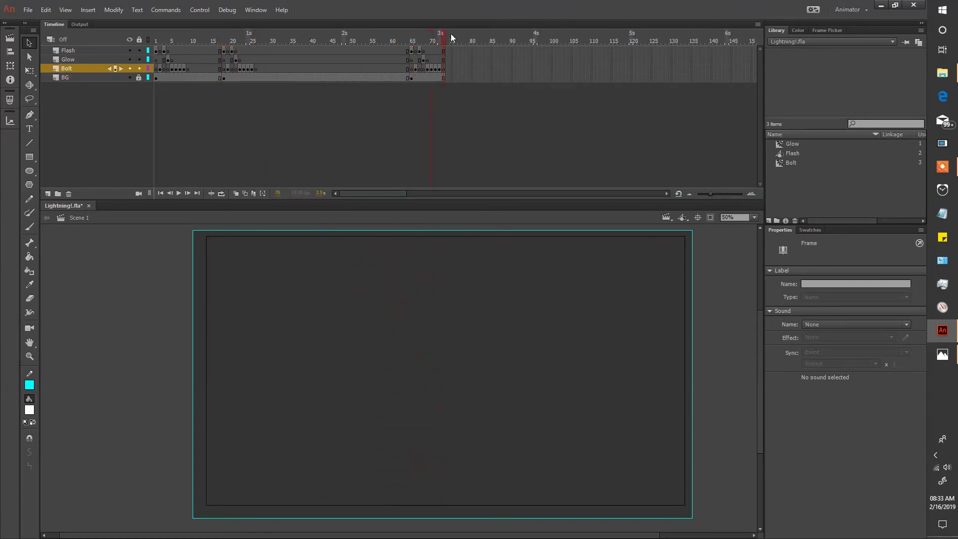
Step: Extend all layers to frame 80 after the third strike and test the movie
{"action": "left_click", "coordinate": [452, 37]}
{"action": "key", "text": "F5"}
{"action": "key", "text": "F5"}
{"action": "key", "text": "F5"}
{"action": "key", "text": "F5"}
{"action": "key", "text": "F5"}
{"action": "key", "text": "F5"}
{"action": "key", "text": "F5"}
{"action": "key", "text": "F5"}
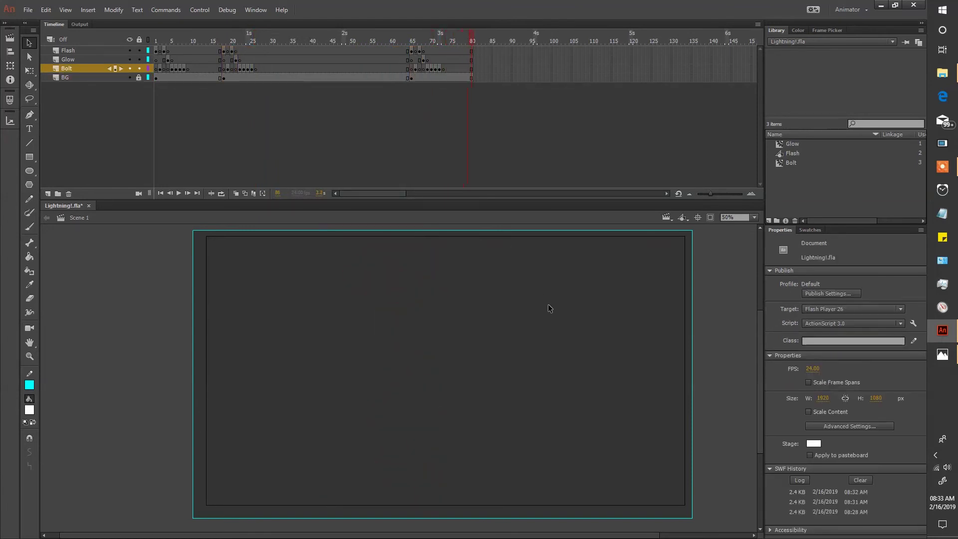
{"action": "key", "text": "ctrl+Return"}
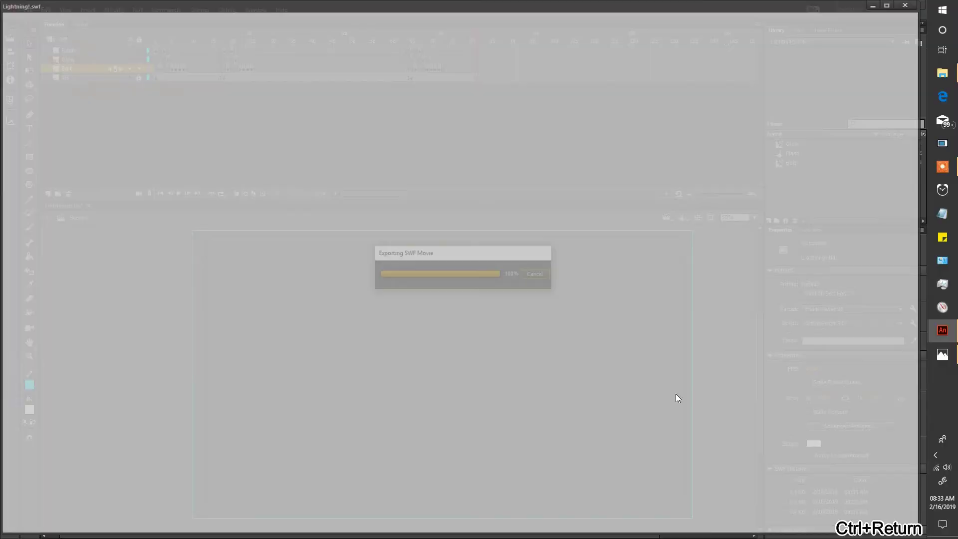